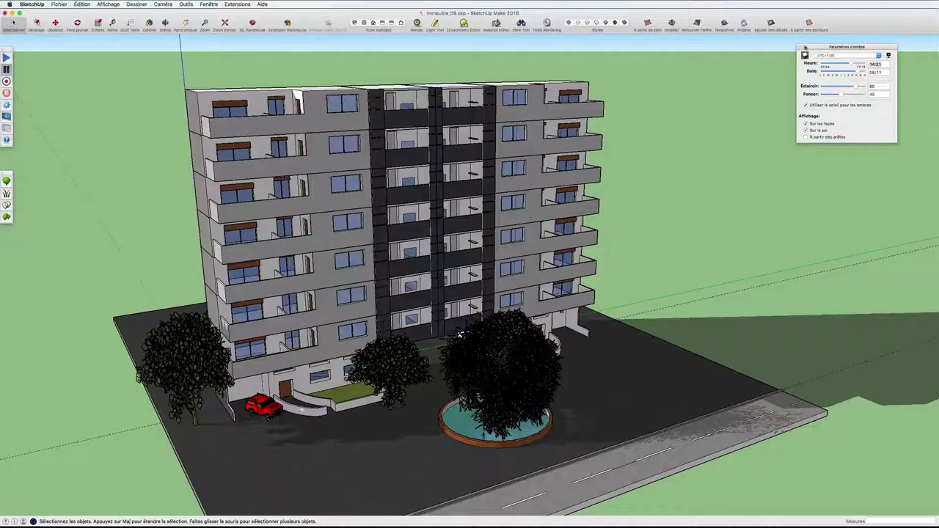
Close the Paramètres d'ombre panel and shift the plant palette slightly upward.
click(801, 46)
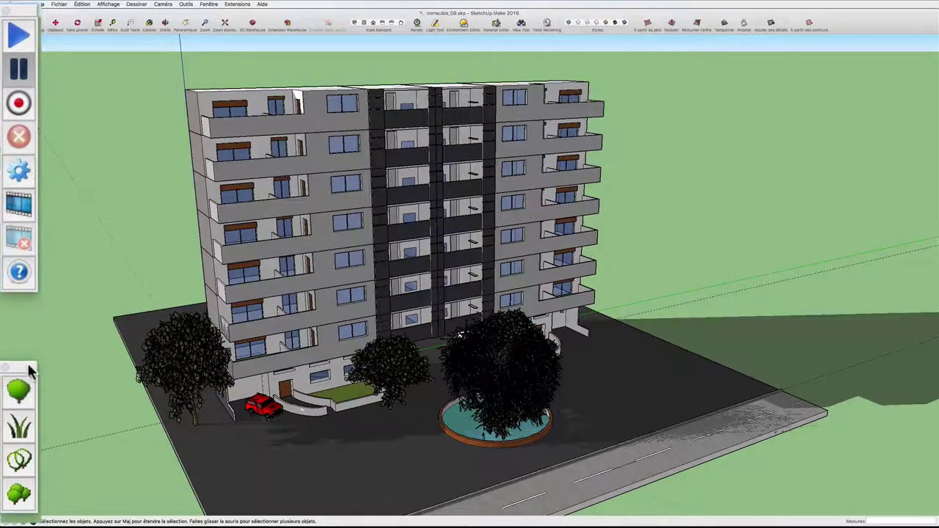
drag(30, 366, 29, 358)
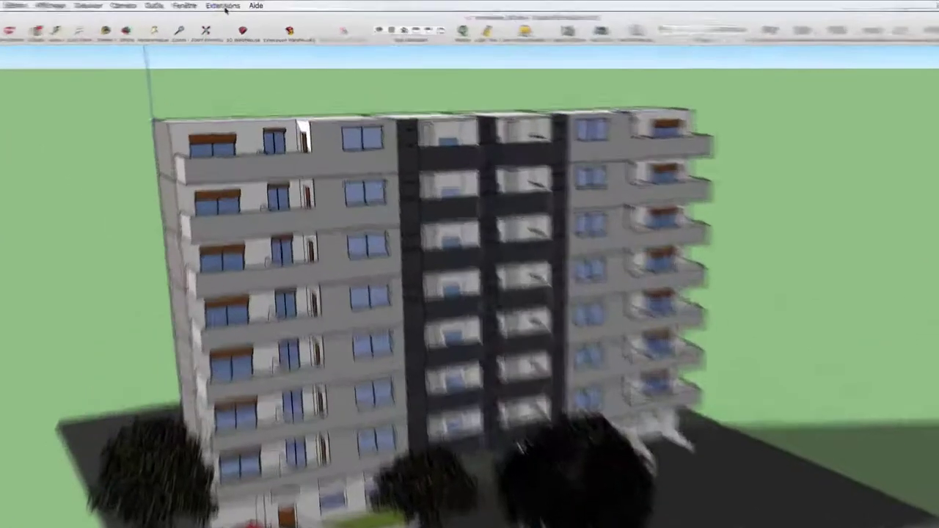
Reopen shadow settings from Fenêtre > Ombres and uncheck 'Utiliser le soleil pour les ombres'.
click(237, 4)
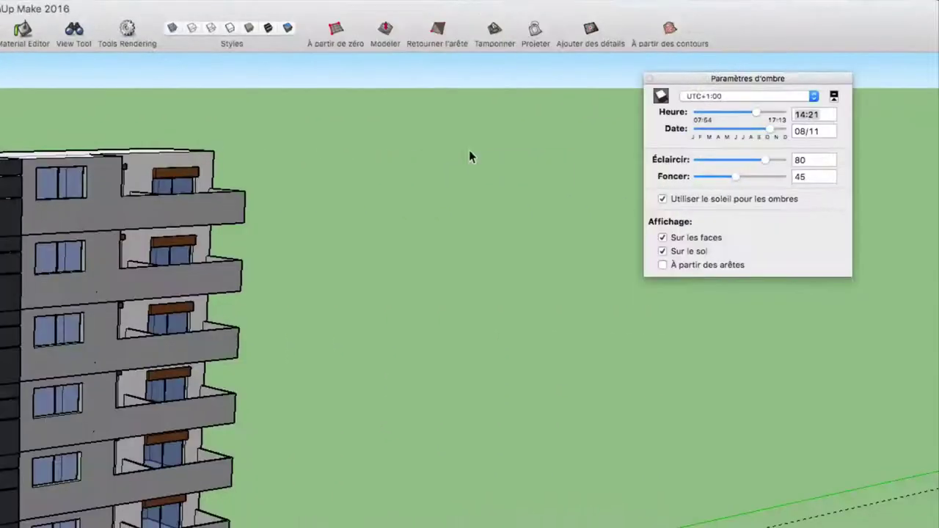
mouse_move(719, 79)
mouse_down()
mouse_move(638, 131)
mouse_move(629, 147)
mouse_up()
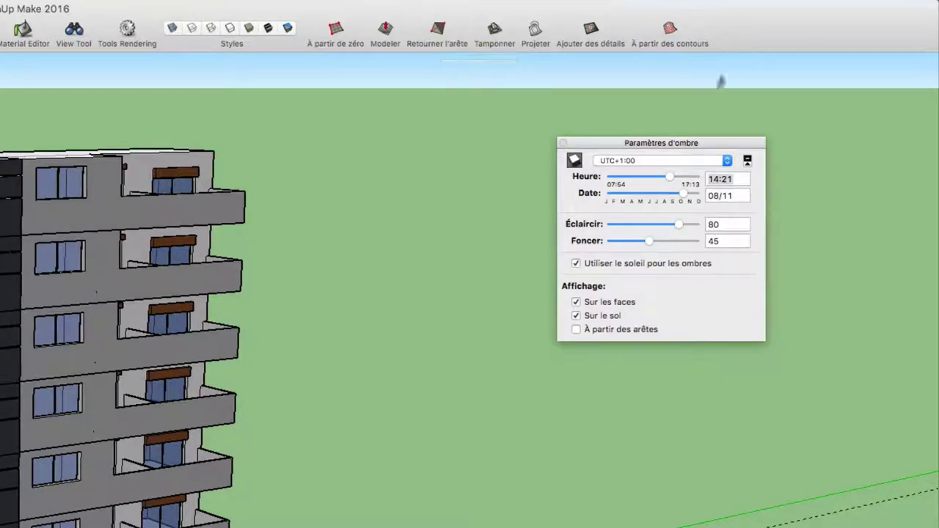
drag(671, 145, 644, 156)
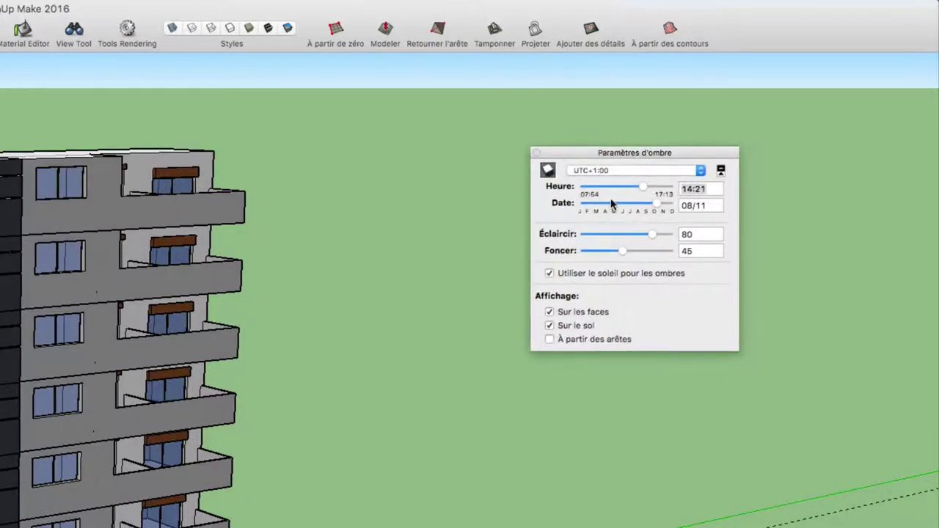
click(548, 171)
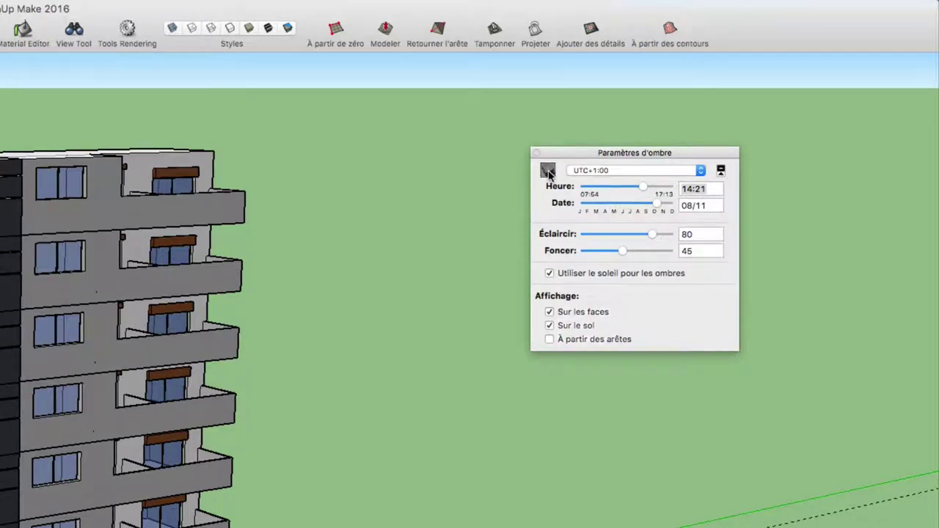
click(550, 273)
drag(594, 153, 624, 127)
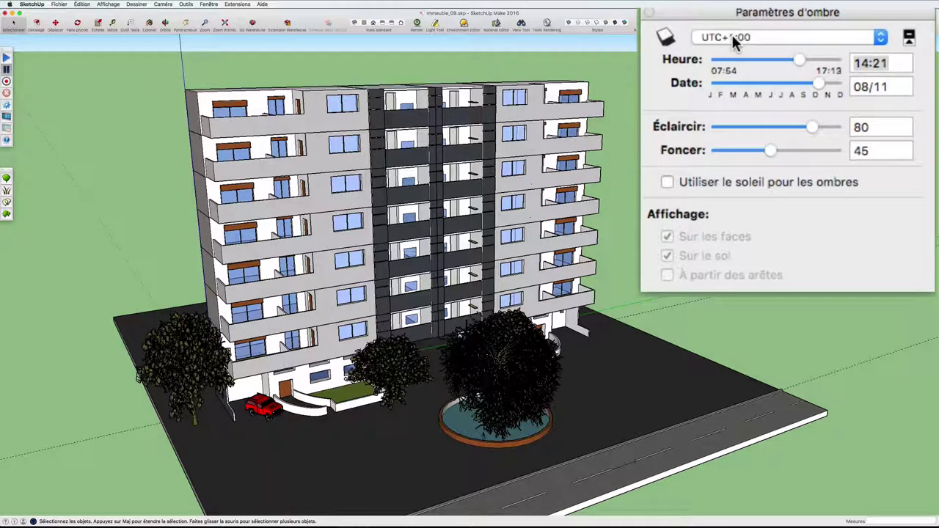
Keep the UTC+1:00 time zone and set the shadow time to 14:35.
click(732, 37)
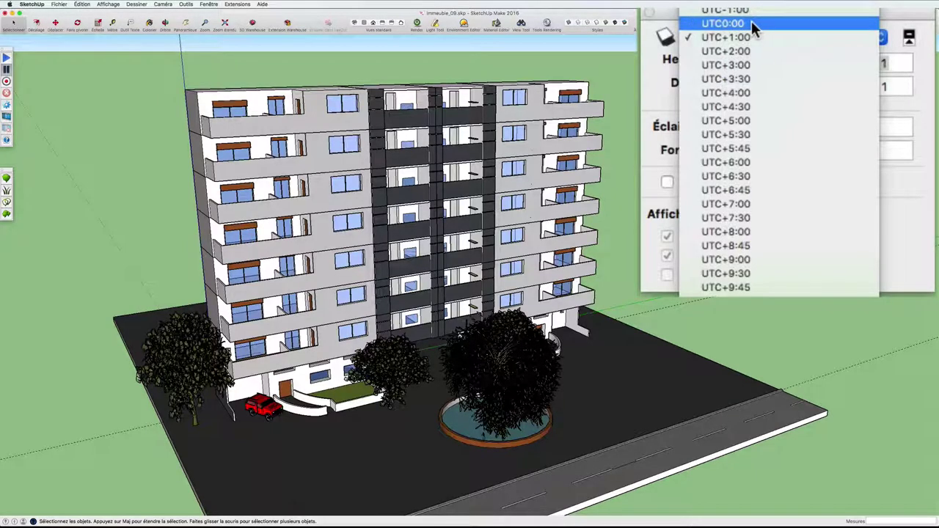
click(899, 16)
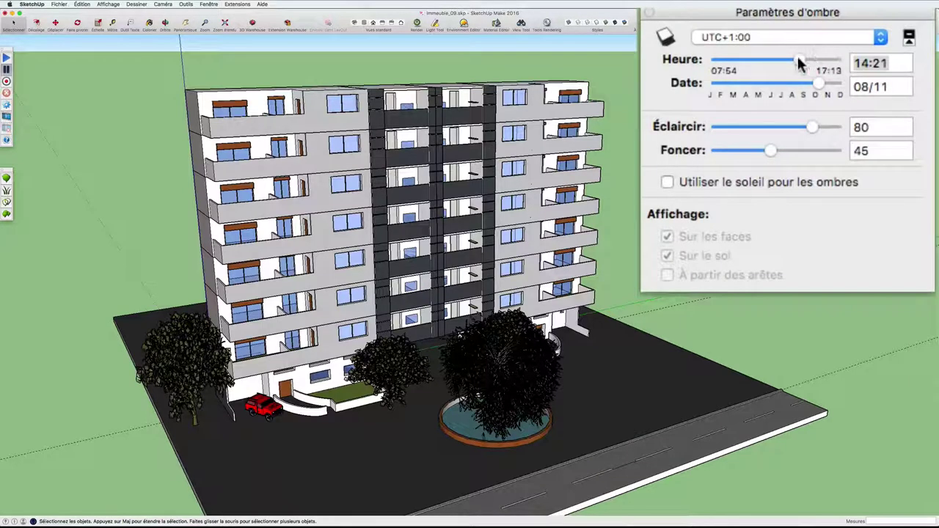
mouse_move(798, 61)
mouse_down()
mouse_move(779, 65)
mouse_move(802, 63)
mouse_up()
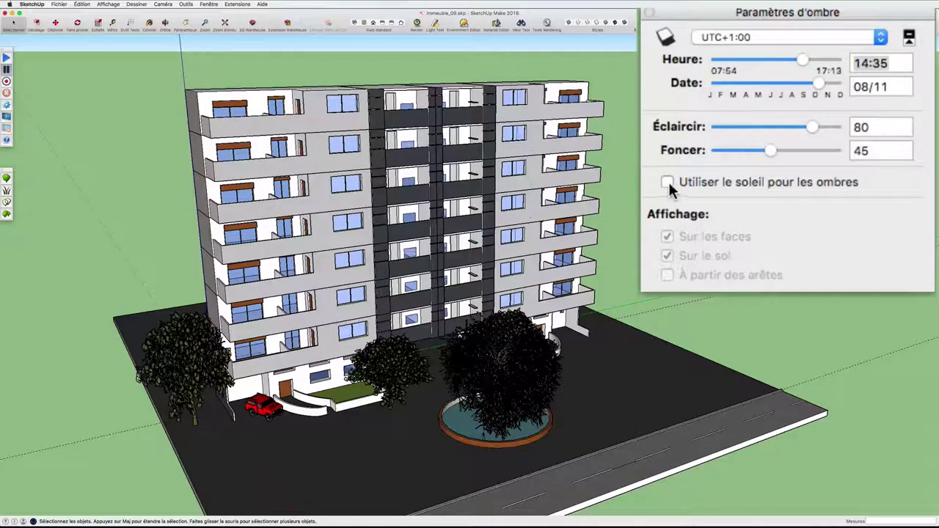
Re-enable 'Utiliser le soleil pour les ombres' and turn cast shadows back on.
click(667, 182)
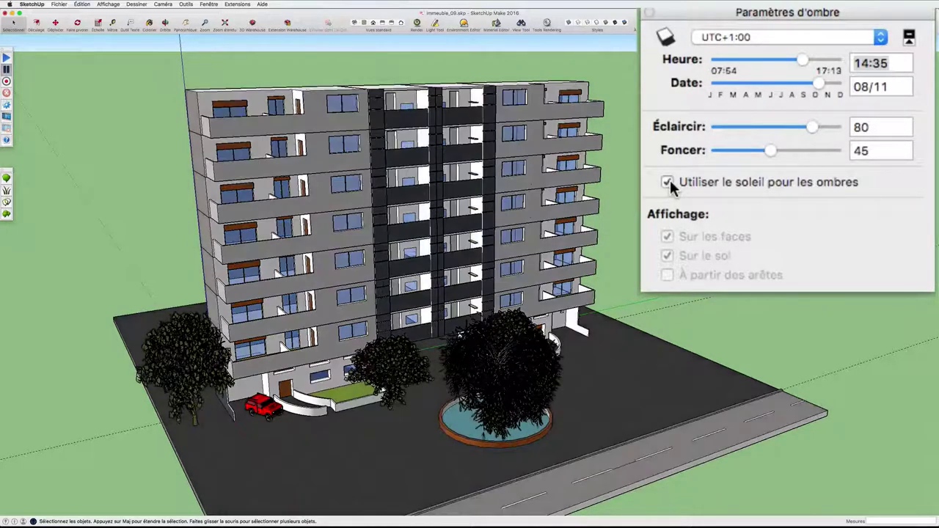
mouse_move(632, 209)
middle_down()
mouse_move(594, 235)
mouse_move(475, 99)
middle_up()
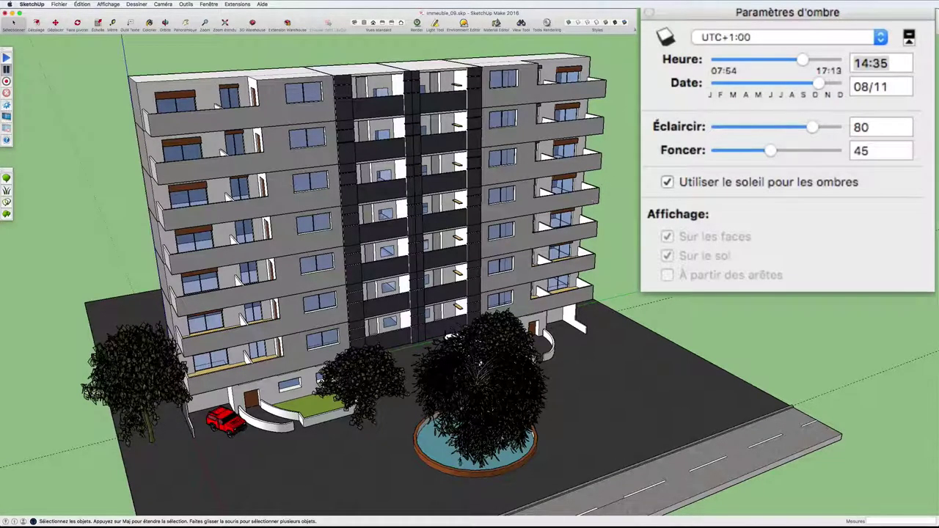
click(666, 38)
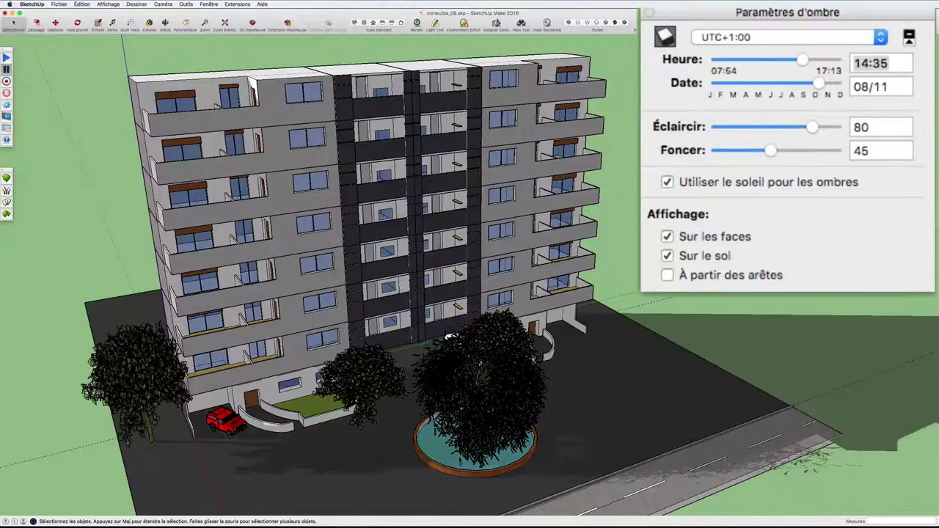
Move the Heure slider to set the shadow time to 11:08.
click(802, 61)
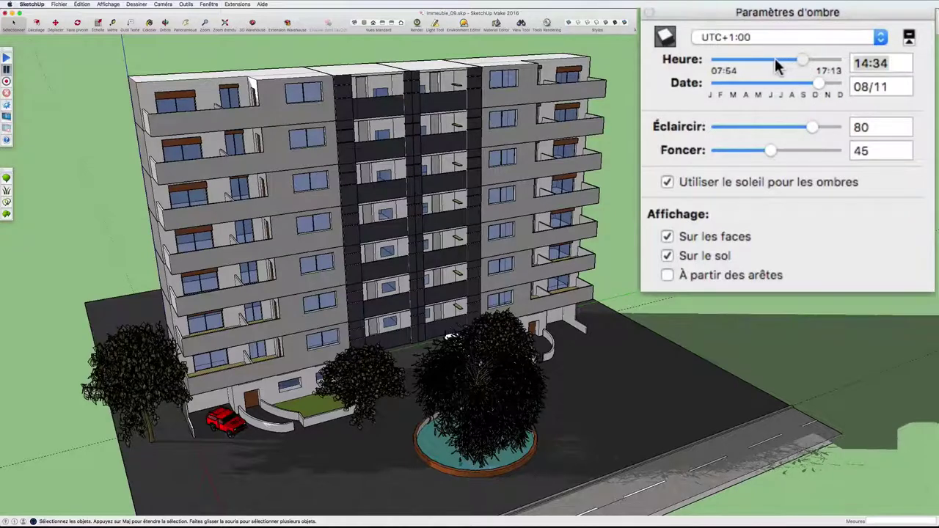
drag(764, 61, 776, 60)
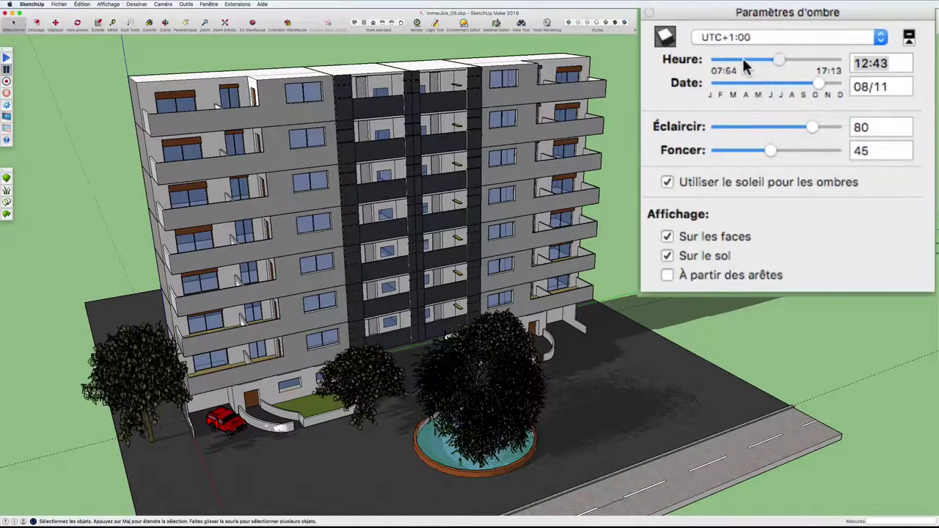
drag(757, 67, 742, 65)
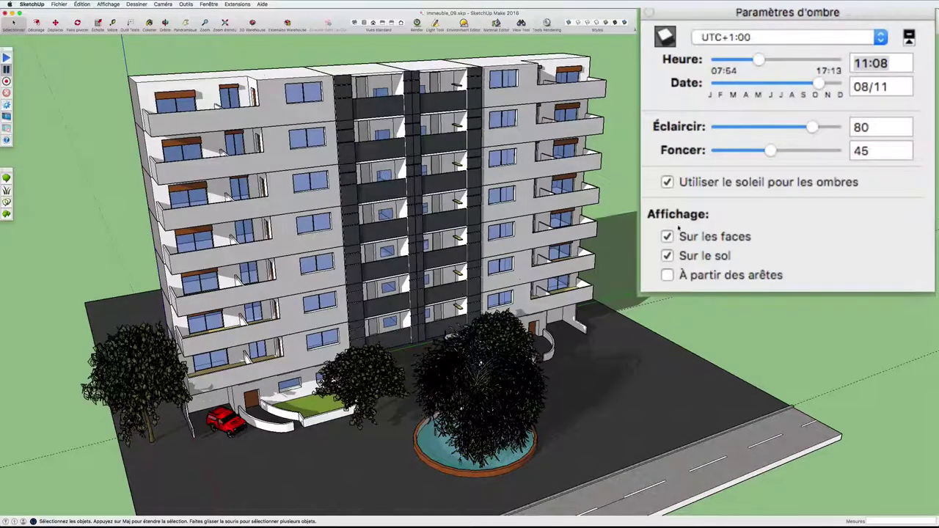
Set Éclaircir to 82, Foncer to 40 and the shadow date to 28/06.
click(745, 127)
click(796, 126)
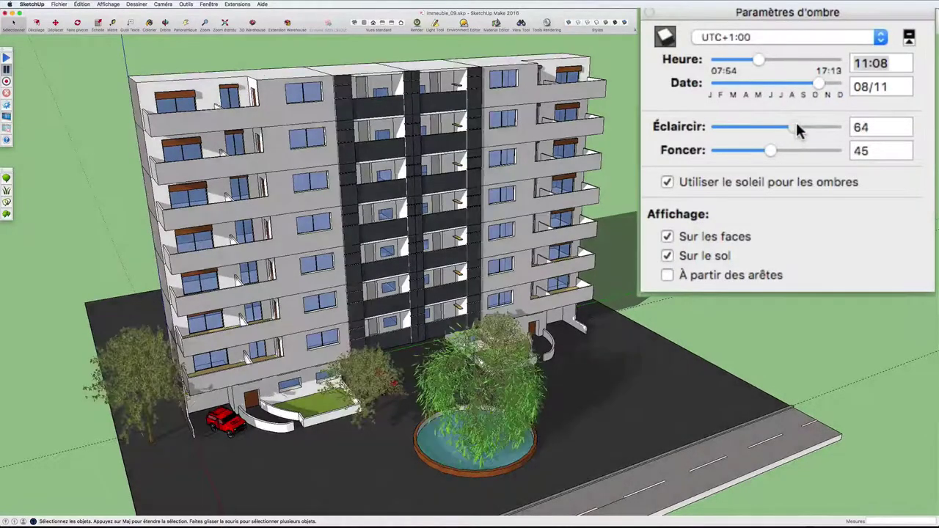
drag(798, 126, 814, 126)
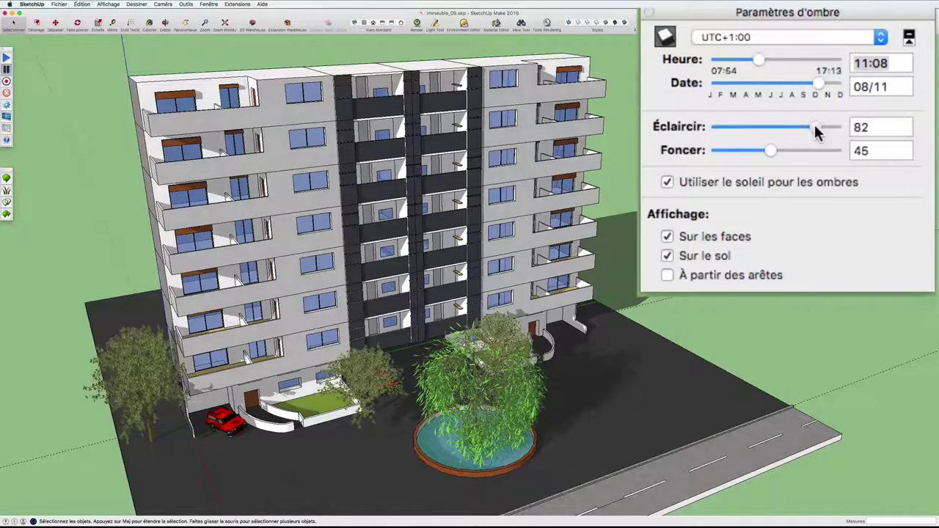
click(770, 151)
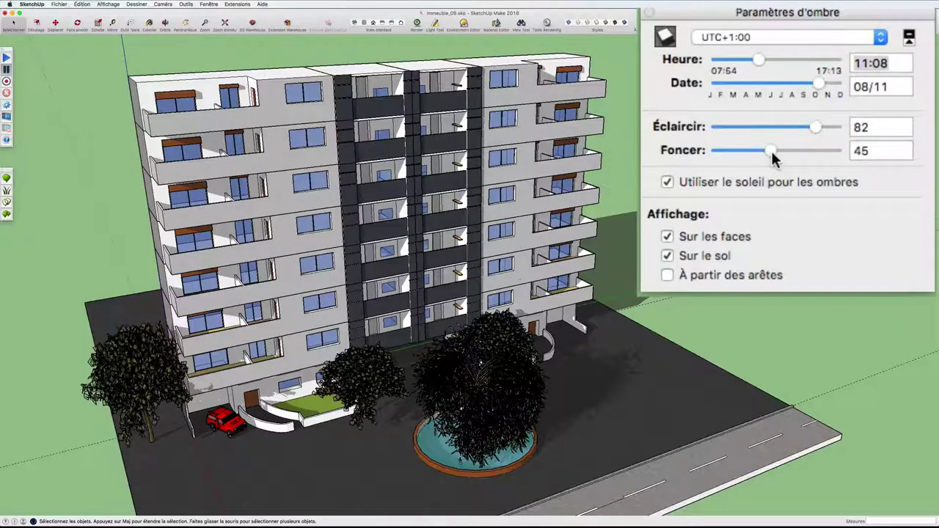
mouse_move(770, 151)
mouse_down()
mouse_move(747, 151)
mouse_move(765, 151)
mouse_up()
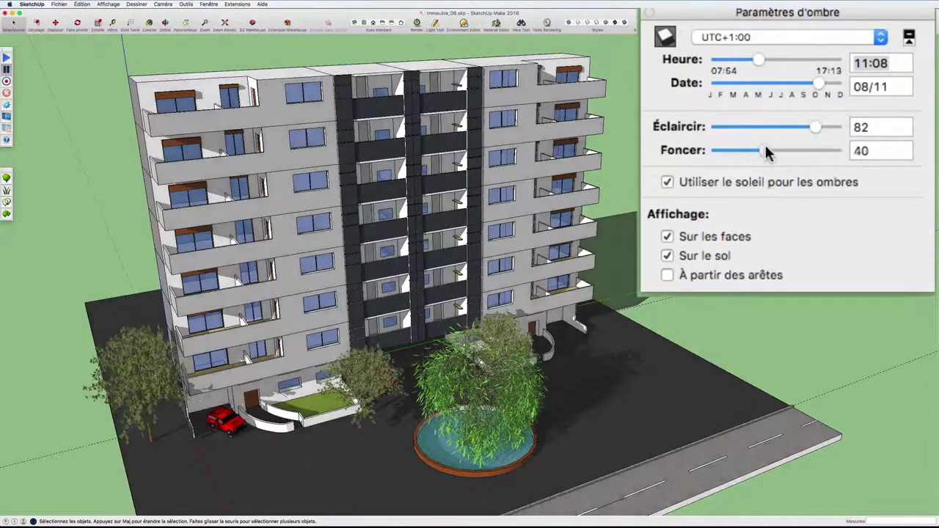
click(777, 85)
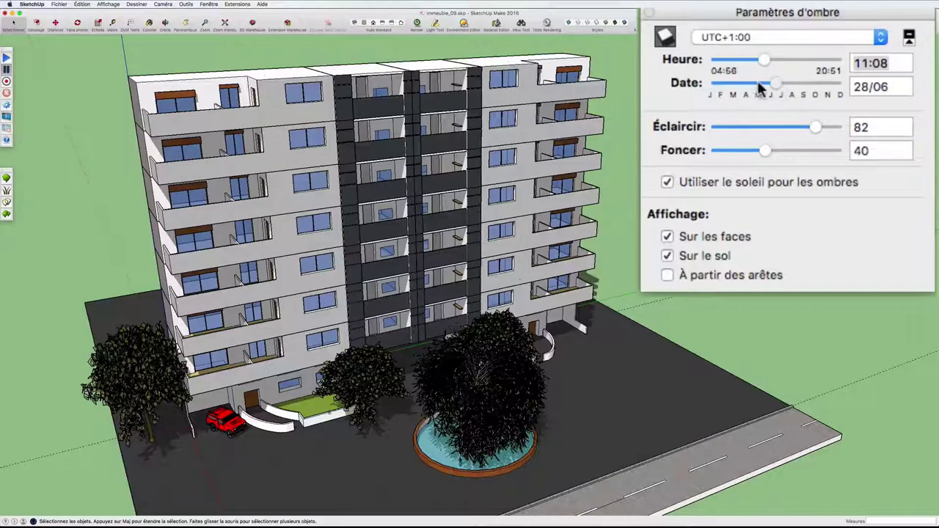
Change the shadow date to 11/02.
key(Left)
click(716, 85)
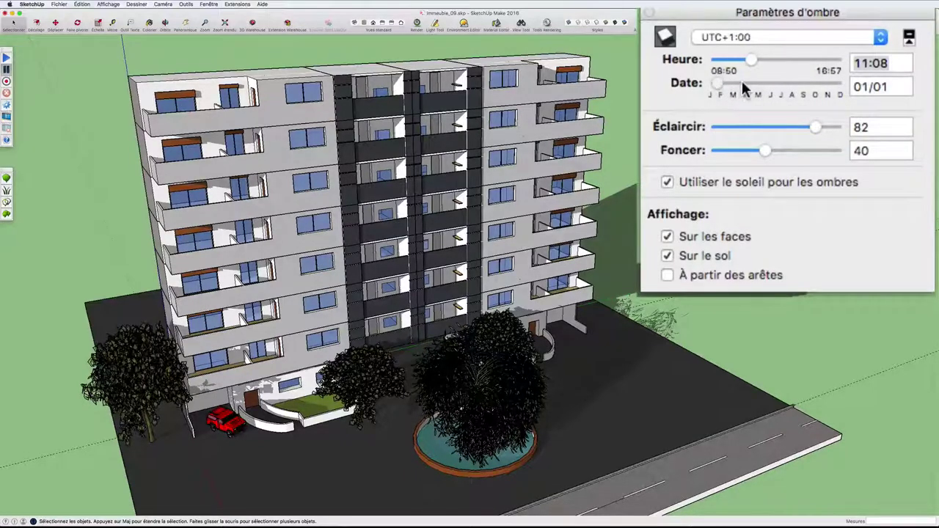
mouse_move(719, 83)
mouse_down()
mouse_move(741, 85)
mouse_move(730, 85)
mouse_up()
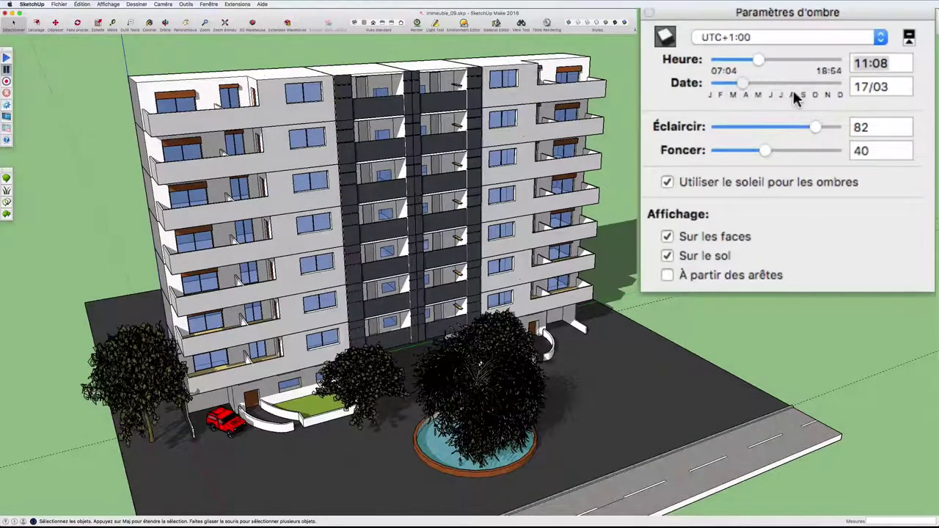
text(11/02)
key(Return)
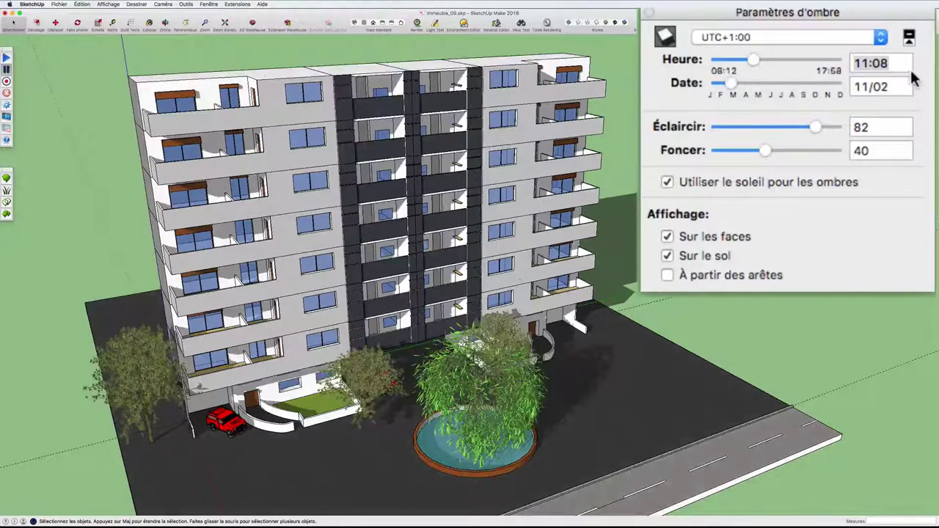
Set the shadow time to 15:25 for mid-afternoon shadows.
click(755, 63)
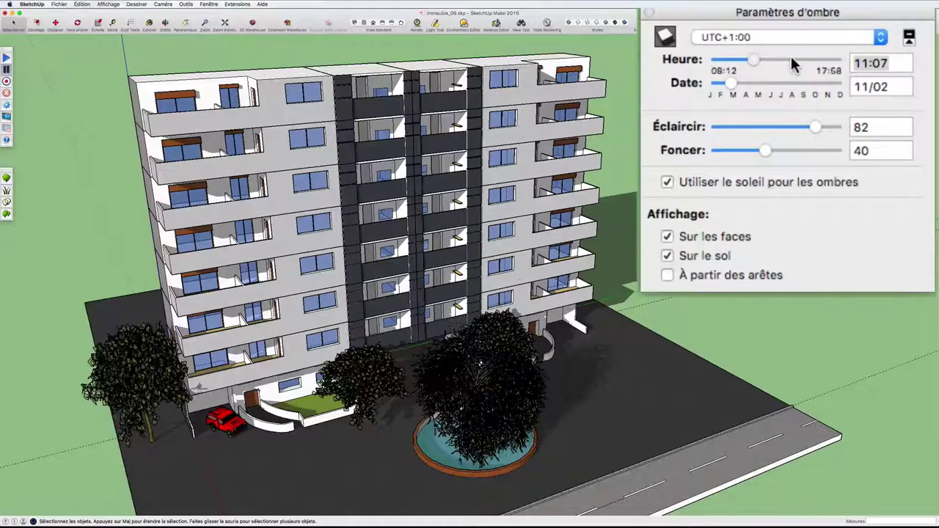
drag(792, 64, 842, 63)
click(900, 64)
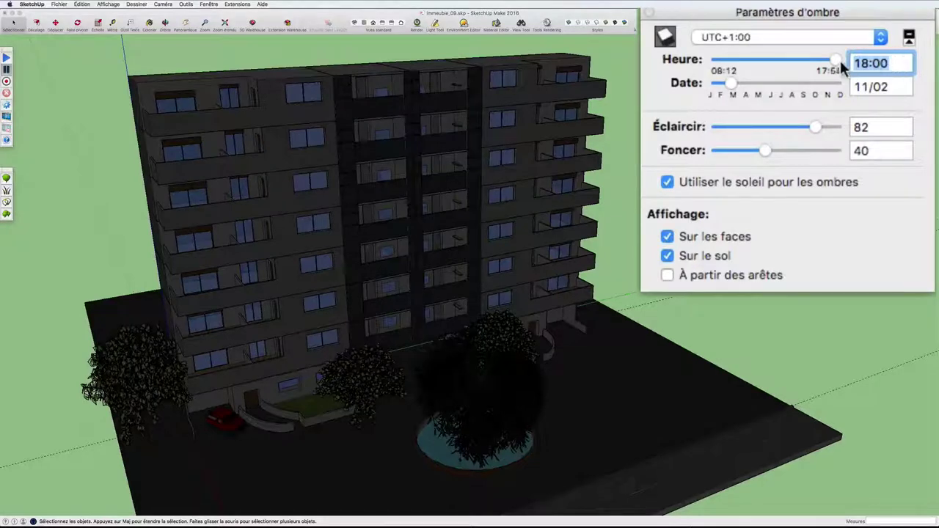
drag(836, 62, 829, 65)
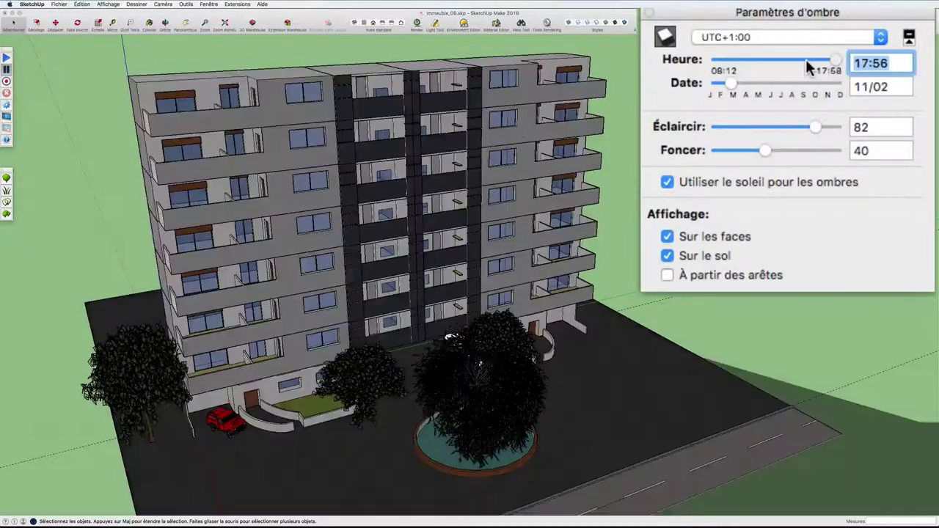
click(807, 63)
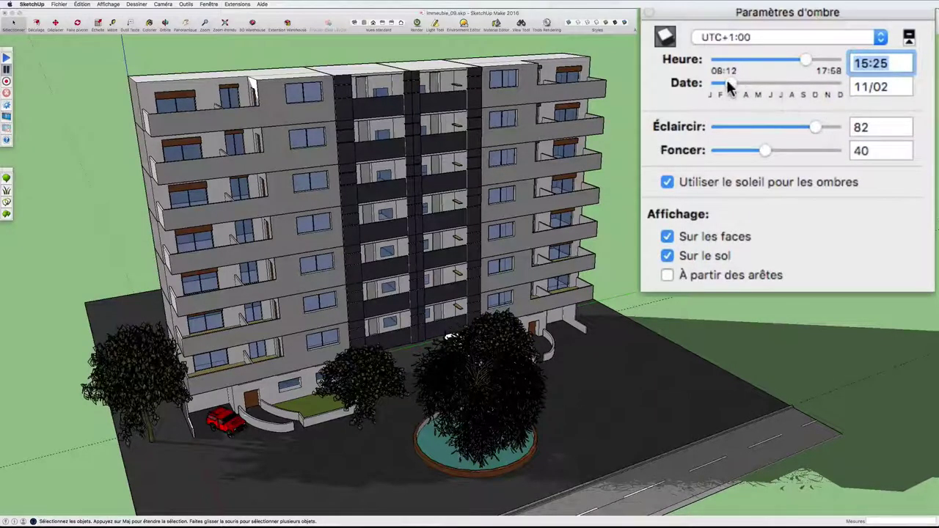
Enter 30/09 in the Date field of Shadow Settings.
click(892, 88)
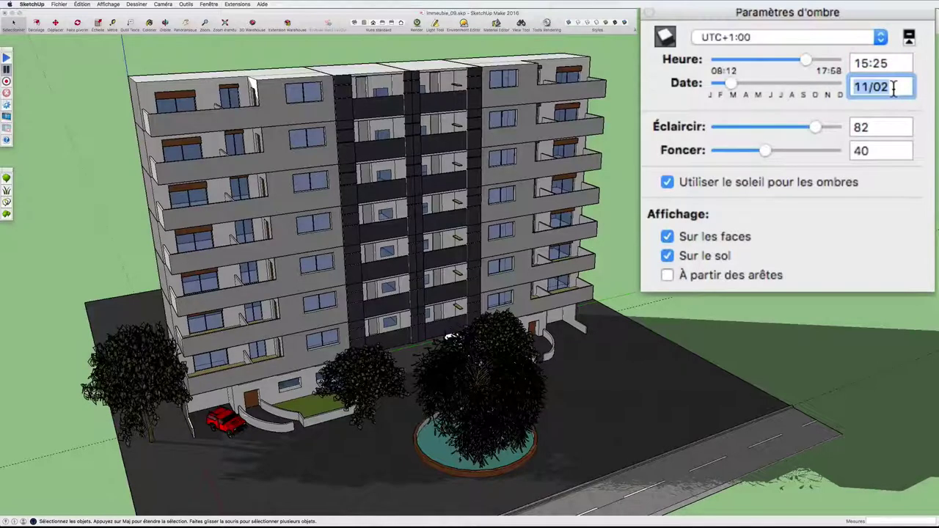
text(30/09)
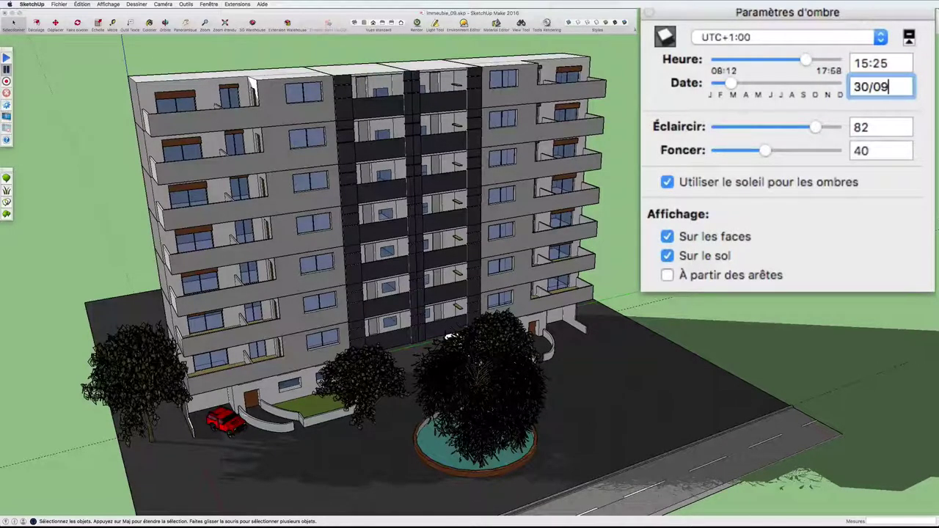
key(Return)
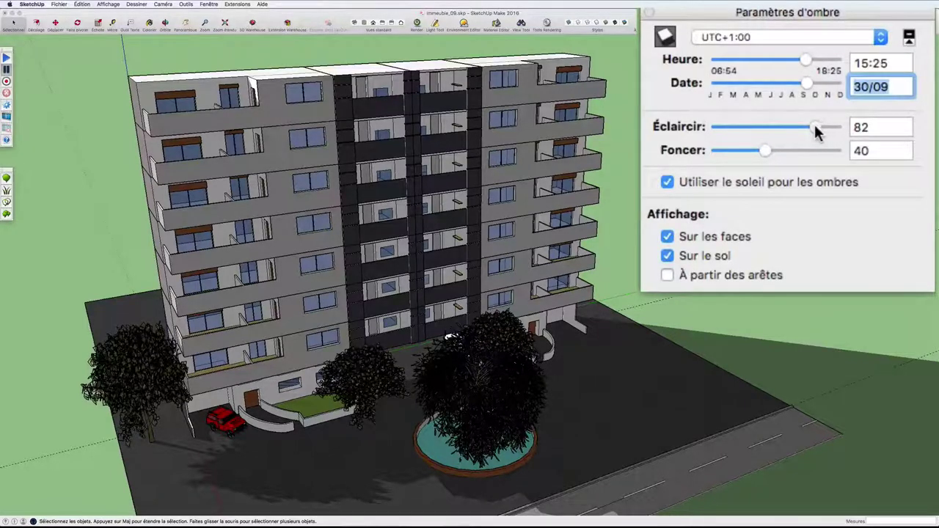
Raise Éclaircir from 82 to 88 and set the time to 11:52.
drag(815, 127, 823, 127)
click(805, 61)
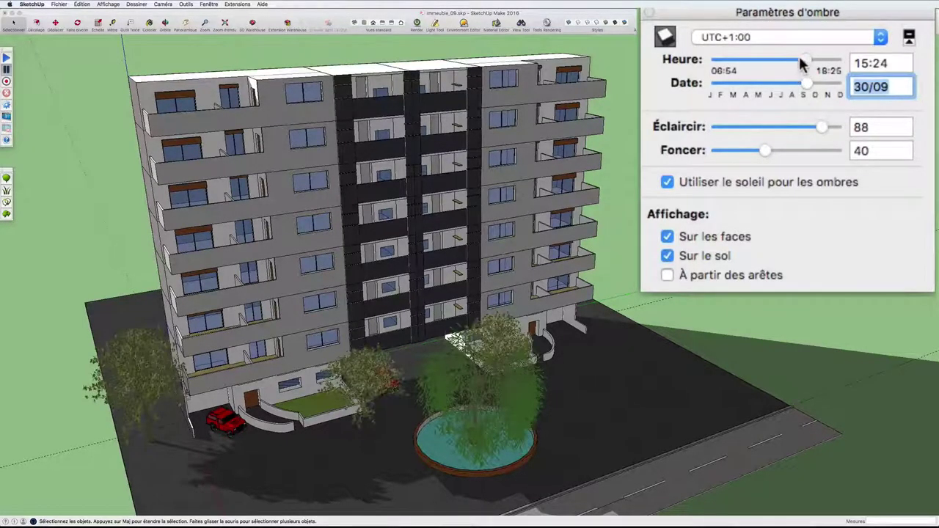
drag(770, 65, 770, 60)
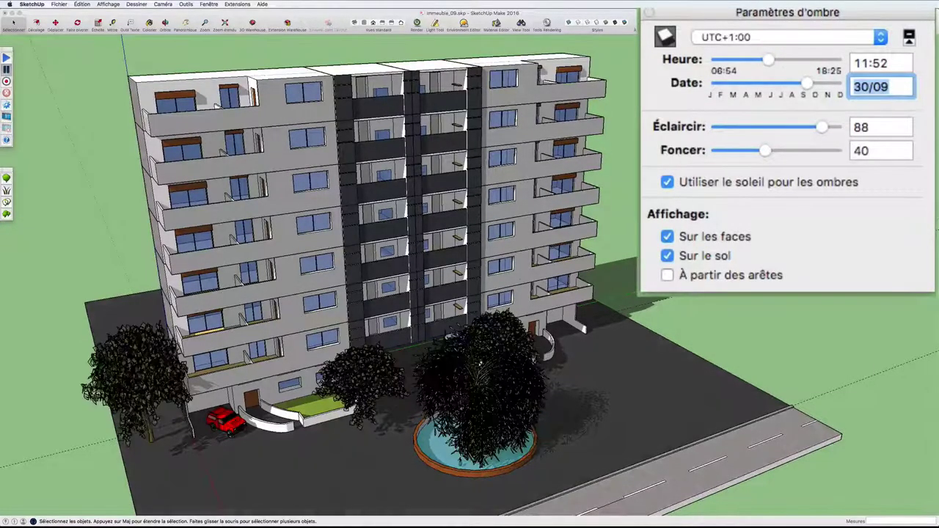
Toggle shadows Sur les faces and Sur le sol off, then back on.
click(667, 237)
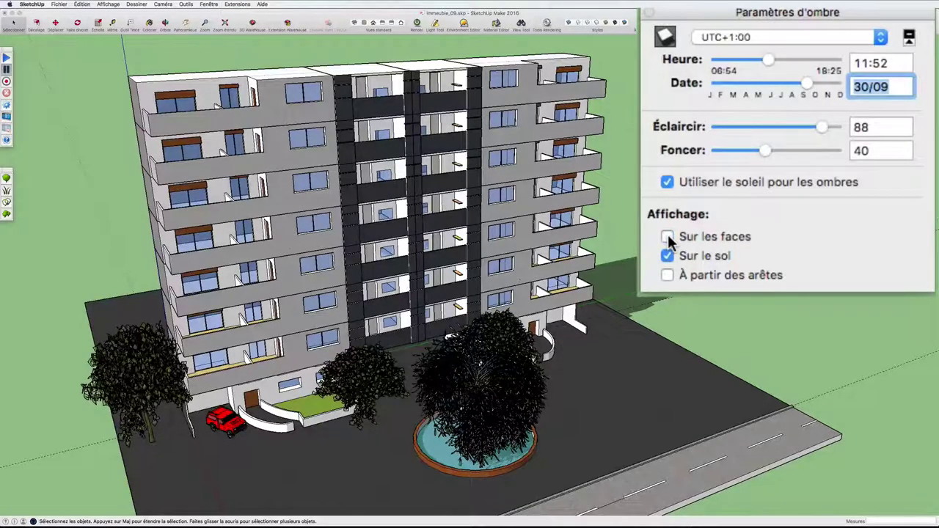
click(667, 237)
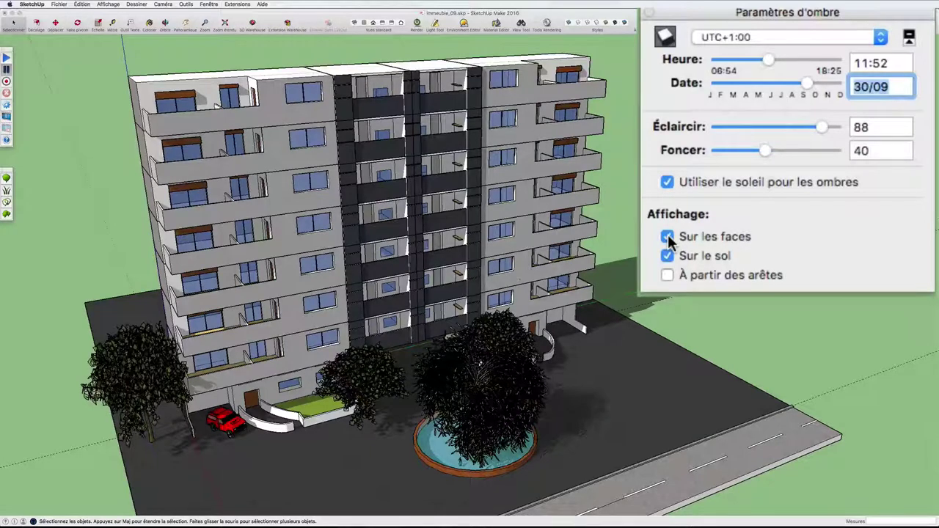
click(667, 256)
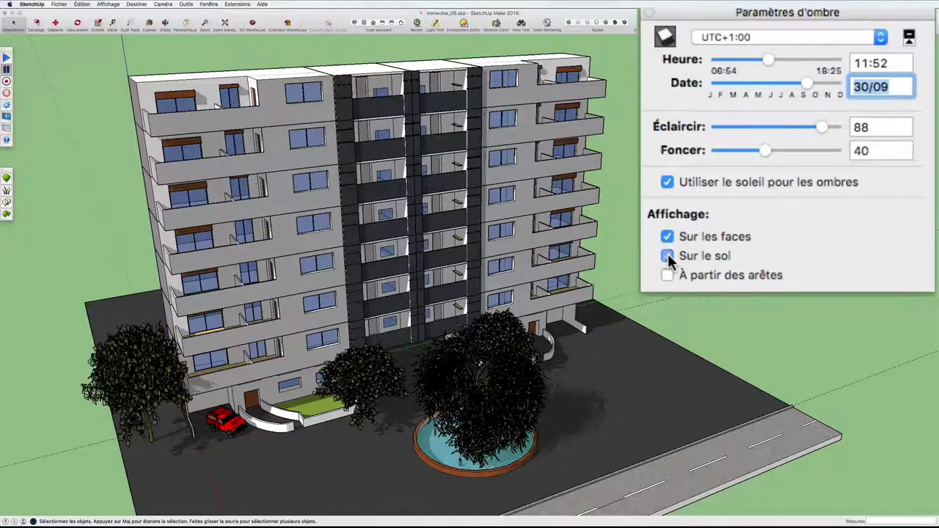
click(668, 256)
click(666, 256)
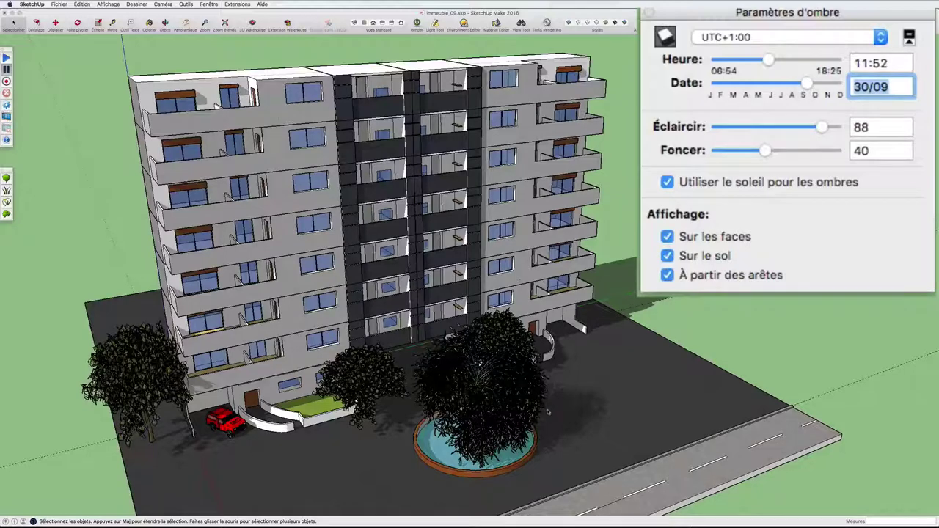
Orbit to face the building front and uncheck 'À partir des arêtes'.
key(o)
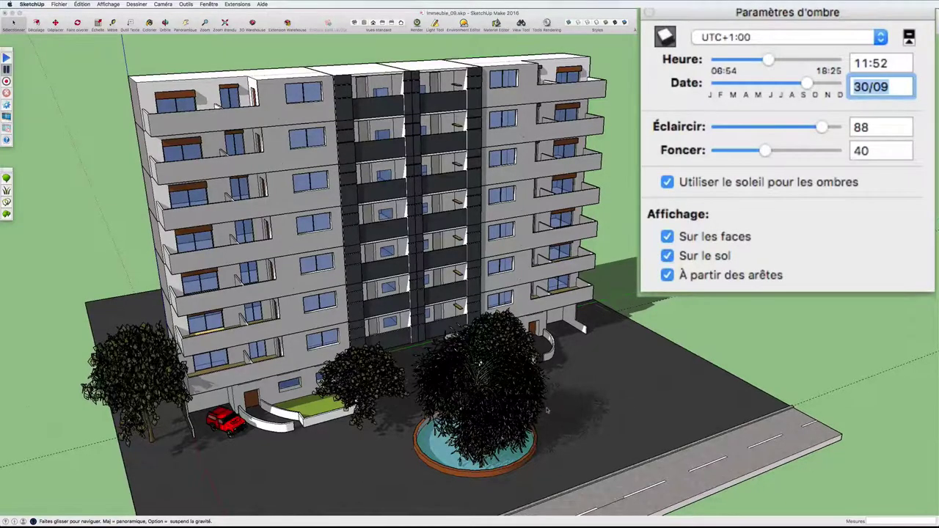
middle_drag(563, 412, 371, 442)
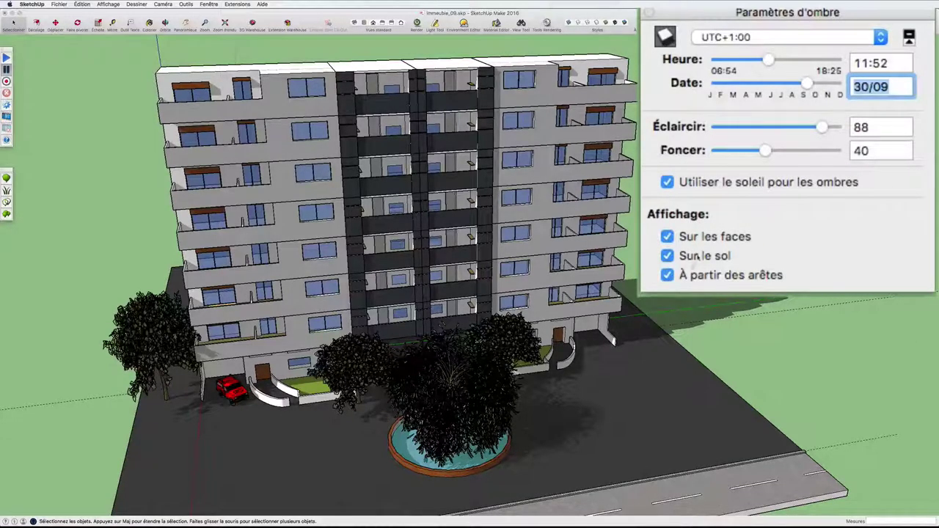
click(666, 276)
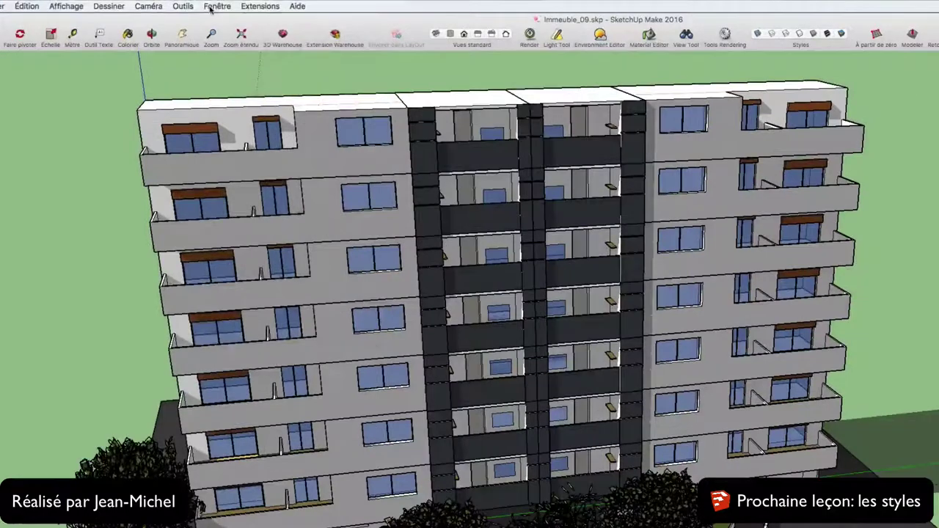
Show the Styles panel and switch to the Jeux de couleurs collection.
click(209, 5)
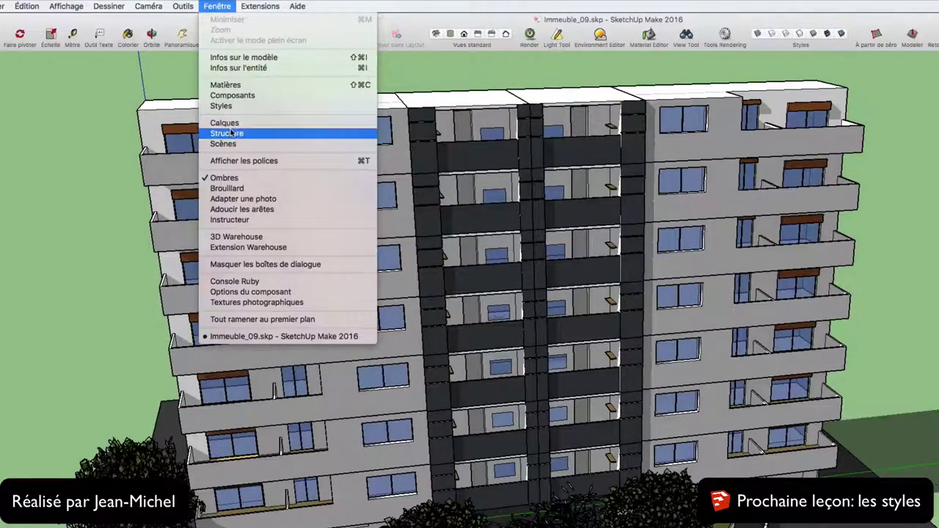
click(231, 107)
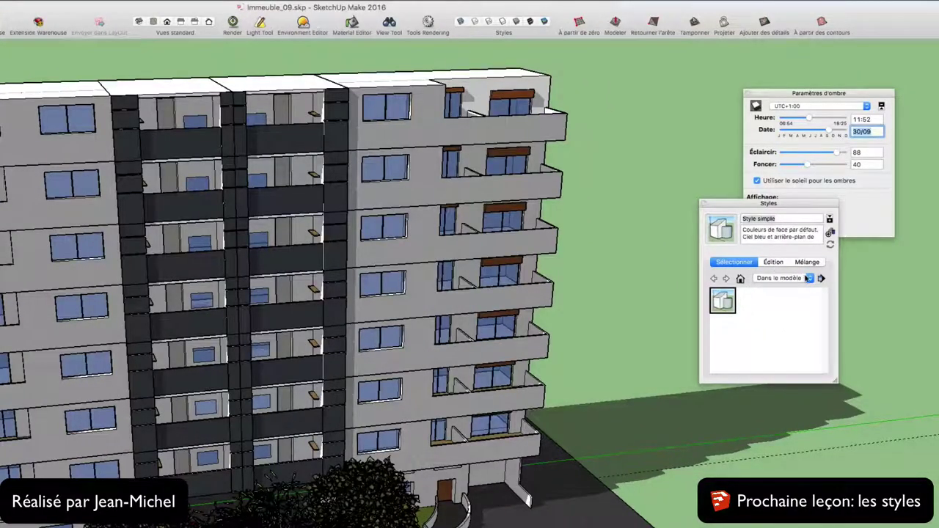
click(807, 278)
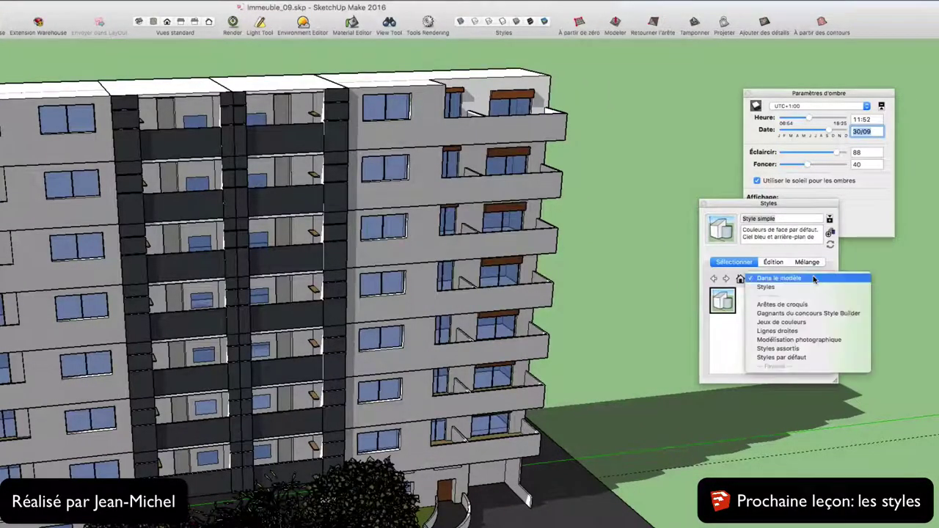
click(786, 322)
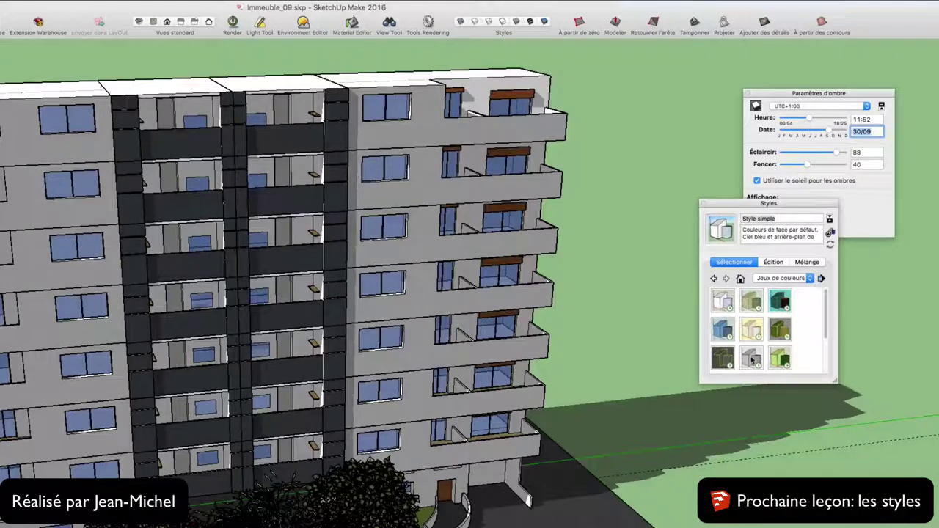
Try Echelle de gris, then apply the Grès et bleu style.
click(751, 359)
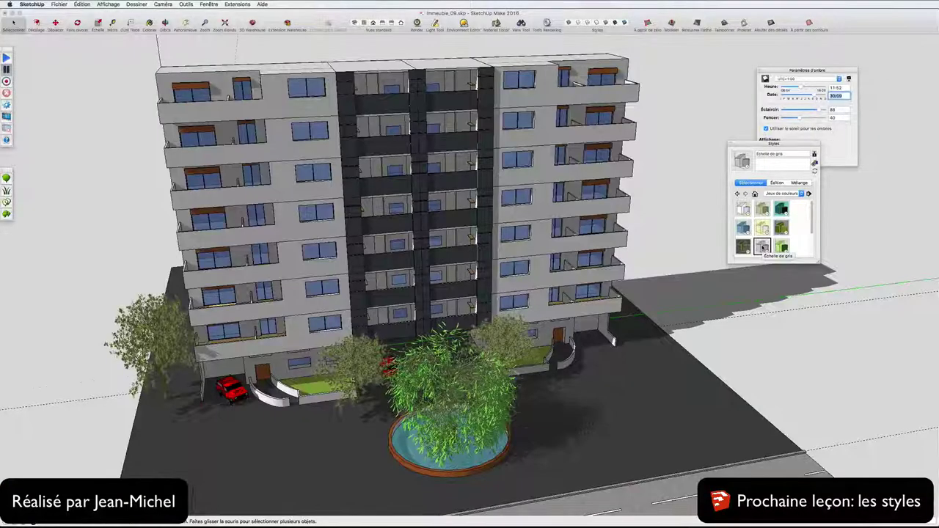
scroll(763, 248, down, 1)
scroll(763, 245, down, 1)
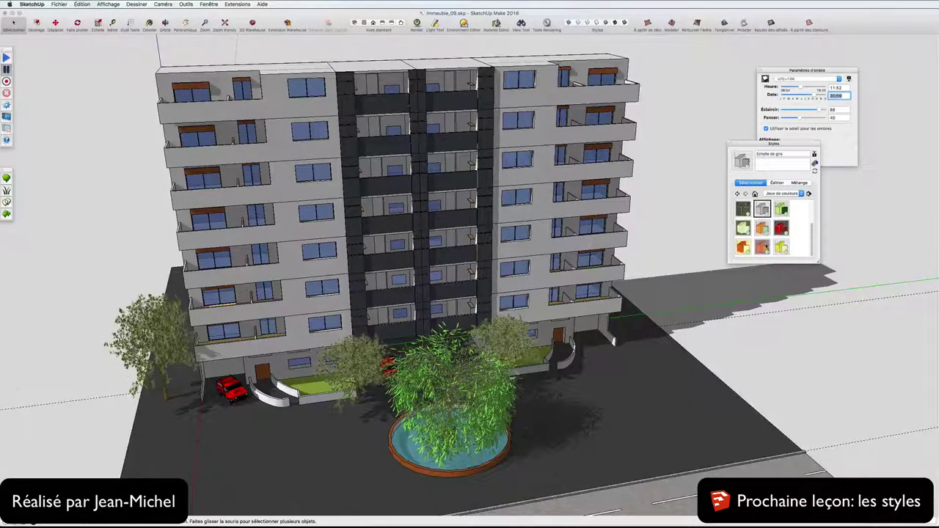
click(761, 247)
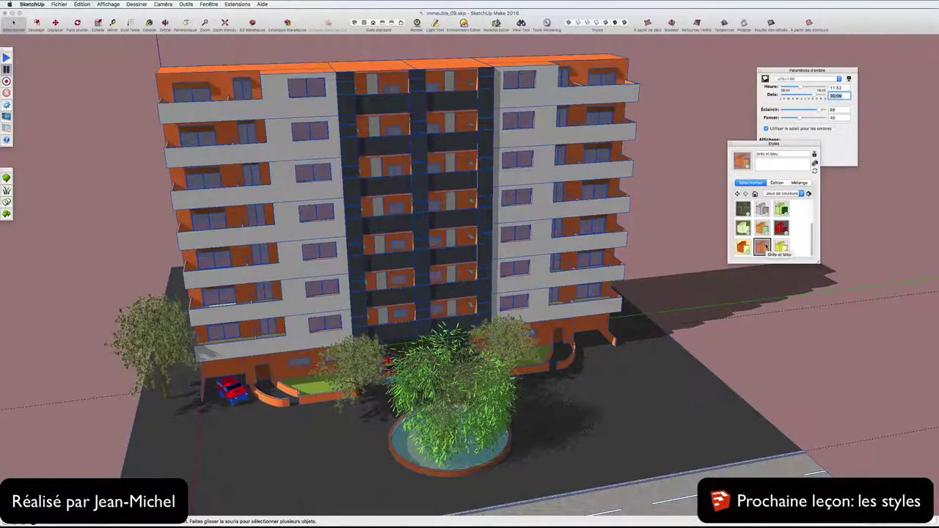